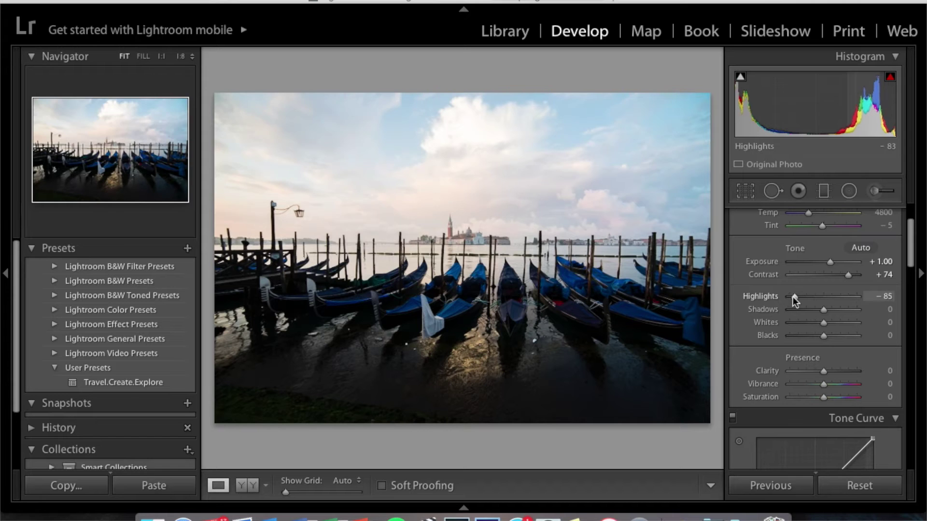
# Step: Lower Highlights to -99 and raise Shadows to +60 for the gondola photo
pyautogui.moveTo(793, 297); pyautogui.dragTo(843, 313)
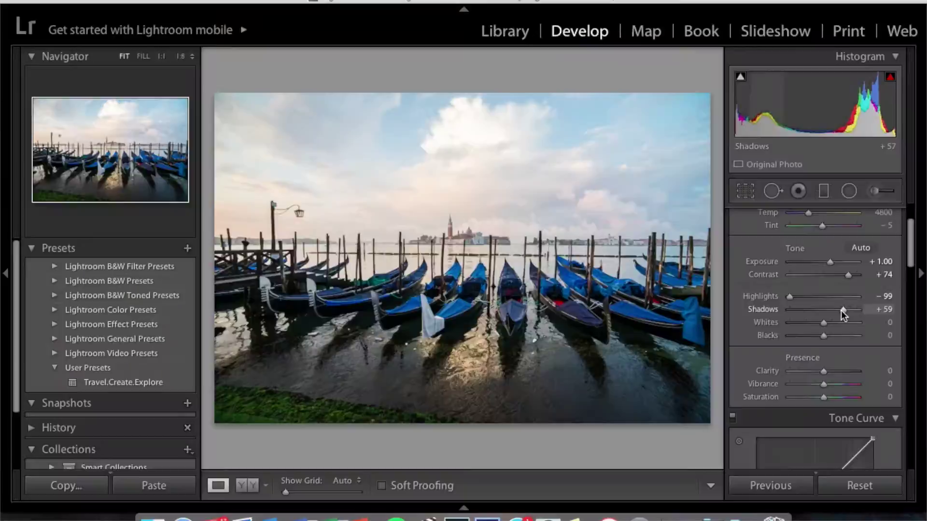
pyautogui.moveTo(841, 311); pyautogui.dragTo(841, 311)
# Step: Shape the RGB tone curve with three added points, lifting the black endpoint, slightly lowering the shadow point and slightly raising the highlight point
pyautogui.scroll(-4, 841, 311)
pyautogui.scroll(-2, 841, 310)
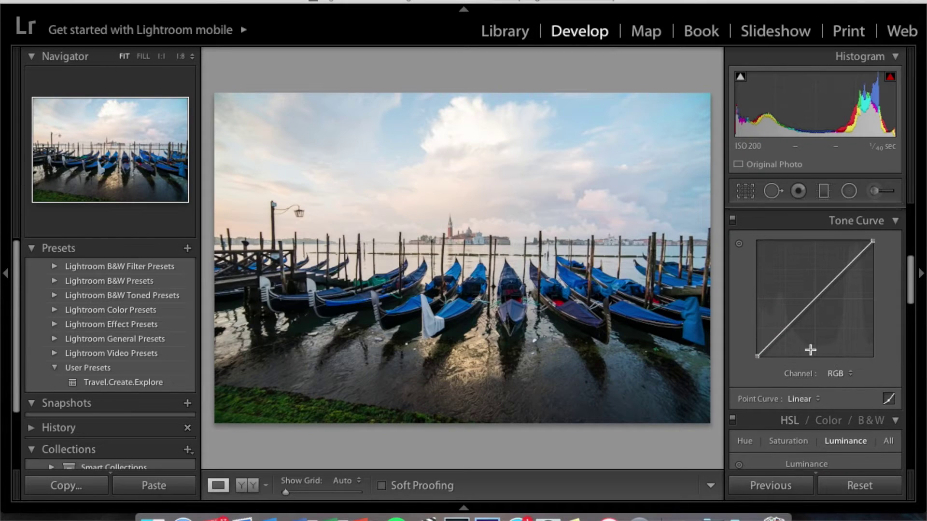
pyautogui.click(788, 327)
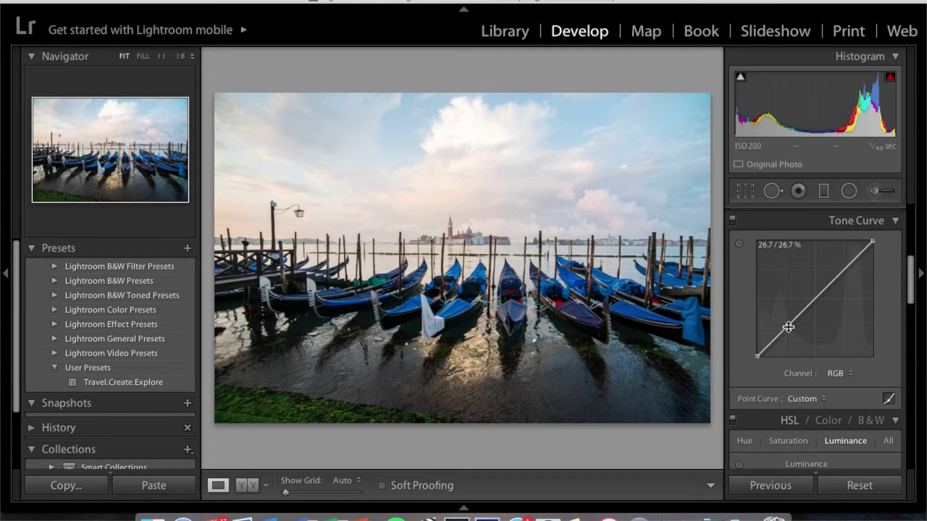
pyautogui.click(815, 300)
pyautogui.click(844, 271)
pyautogui.moveTo(756, 358)
pyautogui.mouseDown()
pyautogui.moveTo(757, 334)
pyautogui.moveTo(757, 342)
pyautogui.mouseUp()
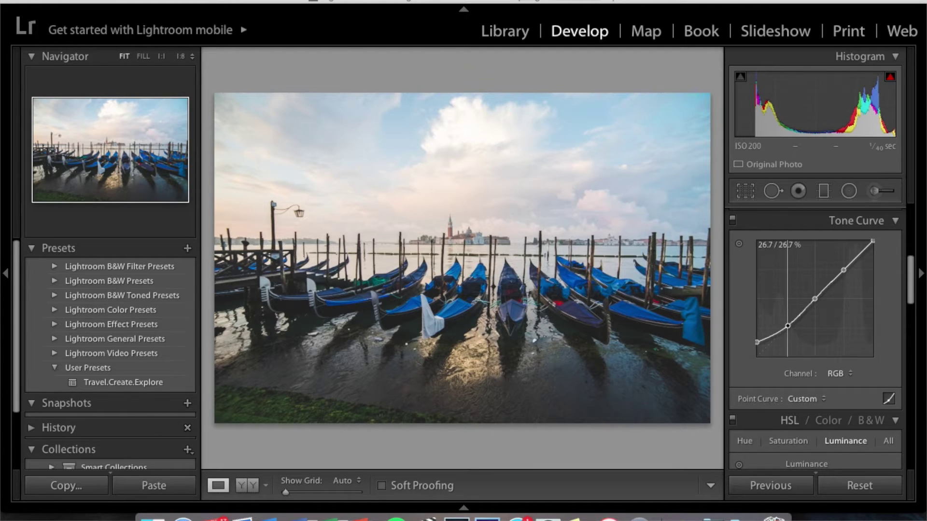
pyautogui.moveTo(788, 326); pyautogui.dragTo(789, 327)
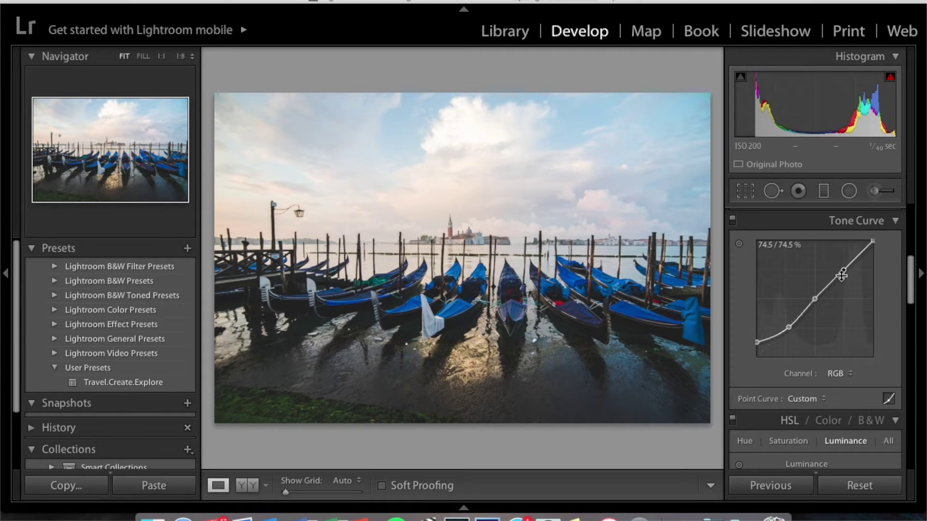
pyautogui.moveTo(843, 271); pyautogui.dragTo(841, 269)
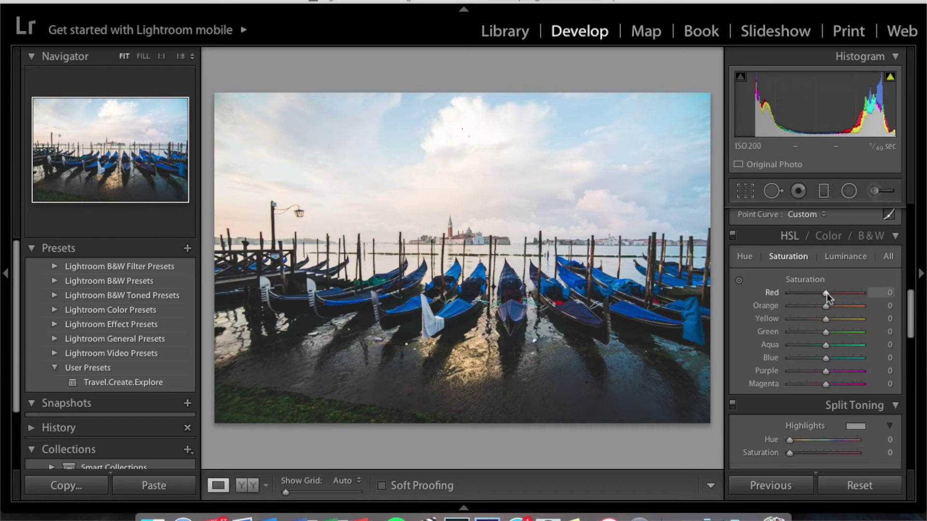
# Step: Adjust the HSL saturation: Red +33, Orange +32, Yellow -52 and Blue +18, and strongly reduce Purple
pyautogui.moveTo(826, 293); pyautogui.dragTo(837, 296)
pyautogui.moveTo(828, 308); pyautogui.dragTo(841, 309)
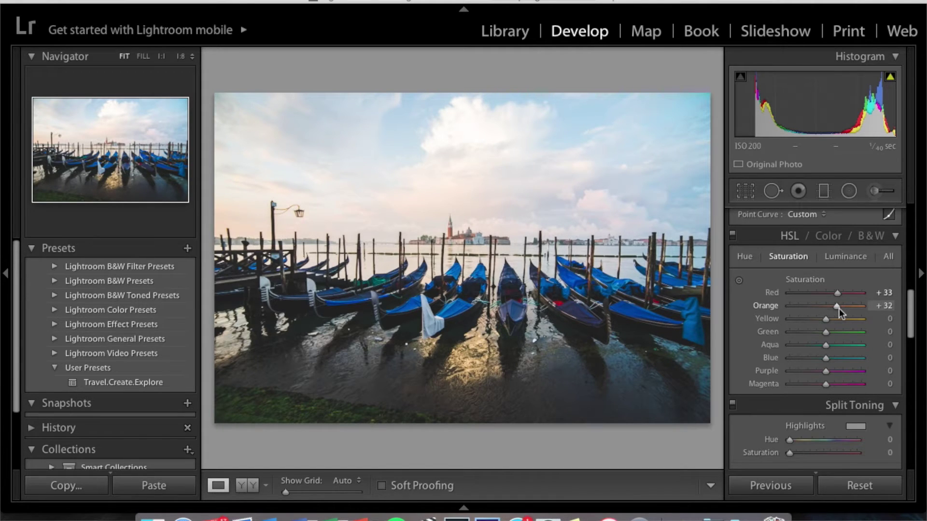
pyautogui.moveTo(824, 323); pyautogui.dragTo(804, 319)
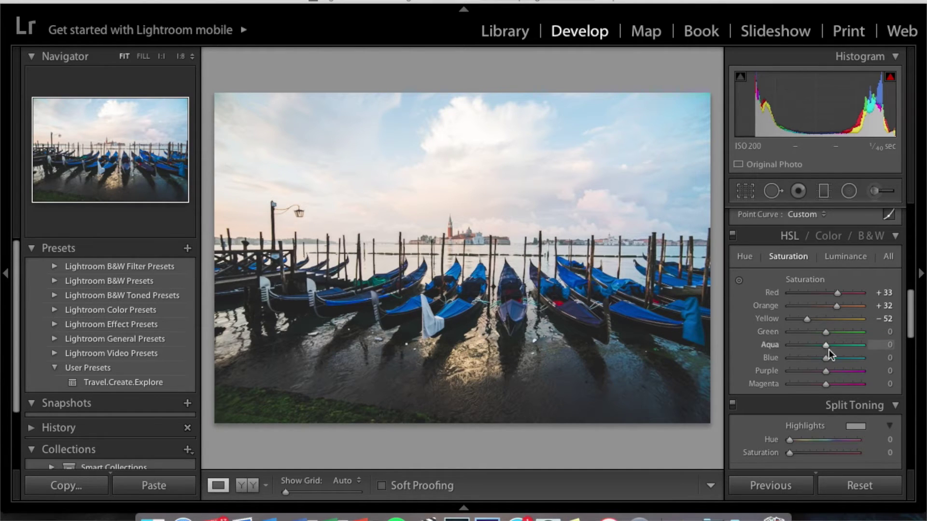
pyautogui.moveTo(828, 358); pyautogui.dragTo(865, 360)
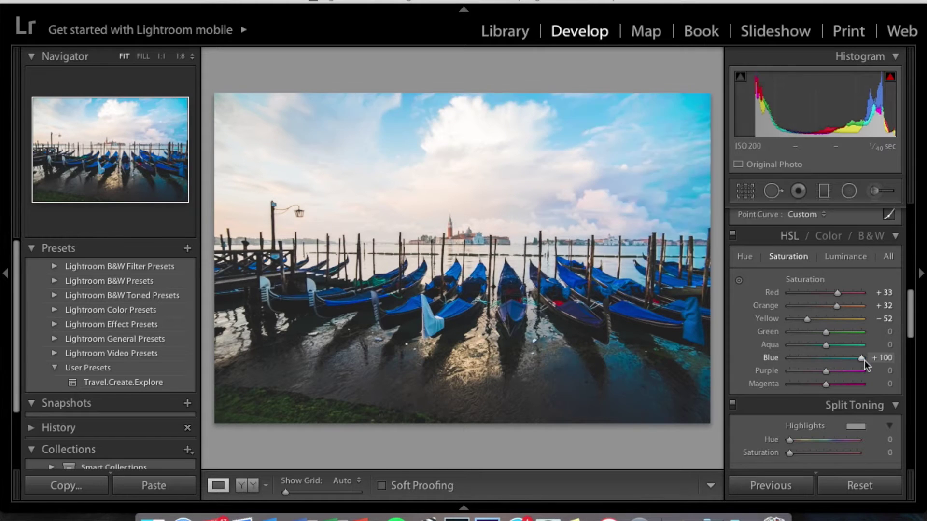
pyautogui.moveTo(864, 360); pyautogui.dragTo(833, 360)
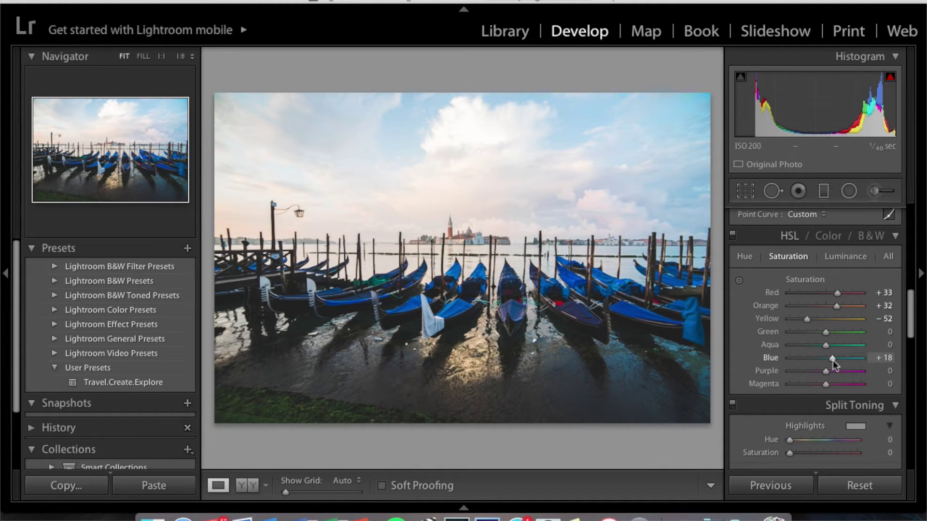
pyautogui.moveTo(826, 373); pyautogui.dragTo(764, 379)
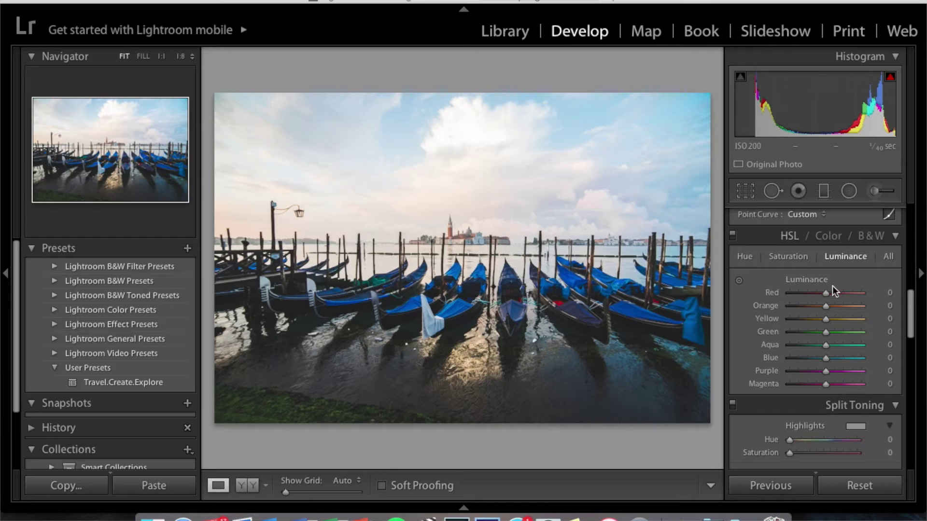
# Step: Adjust the HSL luminance: Red +36, Orange -25 and Blue +10
pyautogui.moveTo(827, 292); pyautogui.dragTo(838, 293)
pyautogui.moveTo(827, 307)
pyautogui.mouseDown()
pyautogui.moveTo(804, 306)
pyautogui.moveTo(818, 309)
pyautogui.mouseUp()
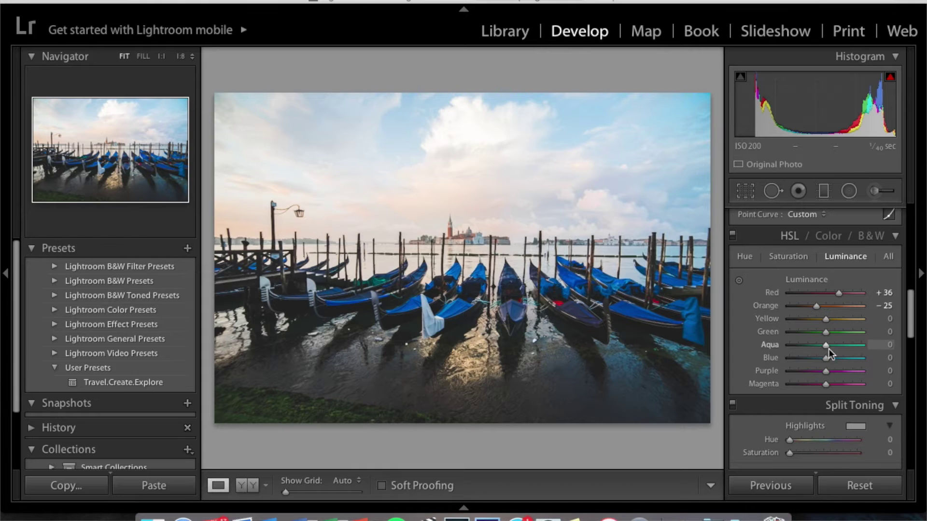
pyautogui.moveTo(829, 358)
pyautogui.mouseDown()
pyautogui.moveTo(838, 359)
pyautogui.moveTo(831, 359)
pyautogui.mouseUp()
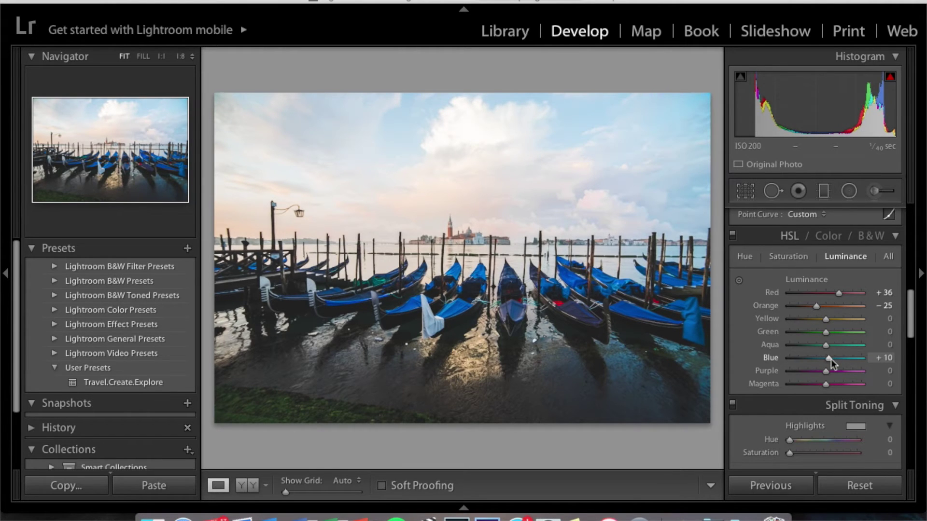
# Step: Split-tone the shadows with saturation 5 and hue 244
pyautogui.scroll(-5, 826, 399)
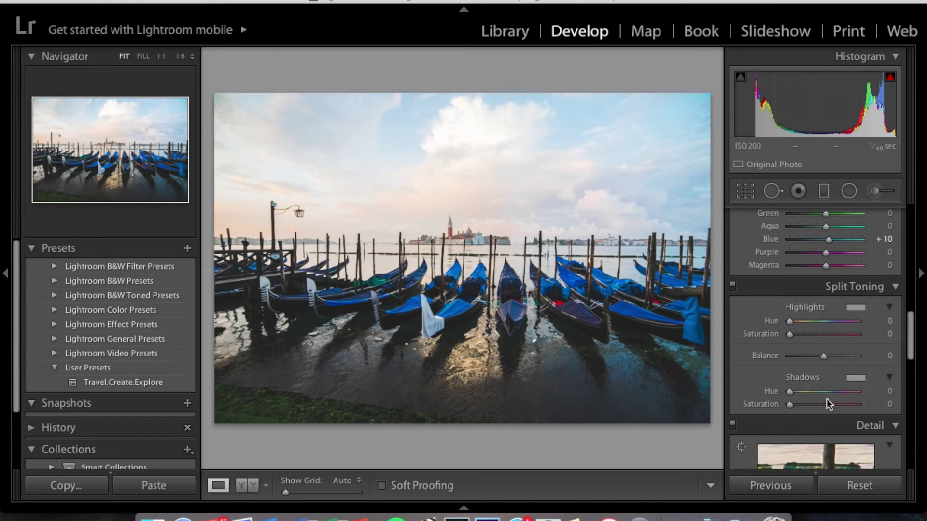
pyautogui.scroll(-3, 826, 399)
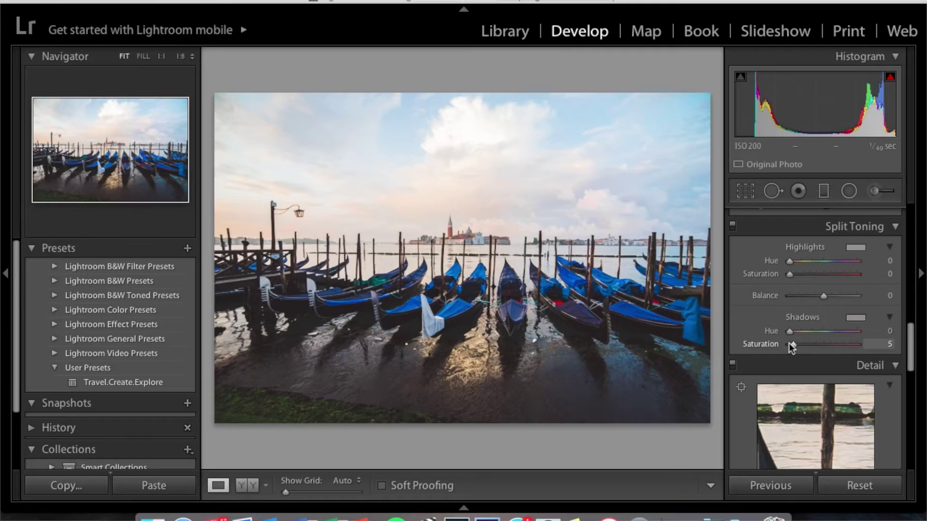
pyautogui.moveTo(790, 331); pyautogui.dragTo(832, 333)
pyautogui.moveTo(836, 331); pyautogui.dragTo(835, 332)
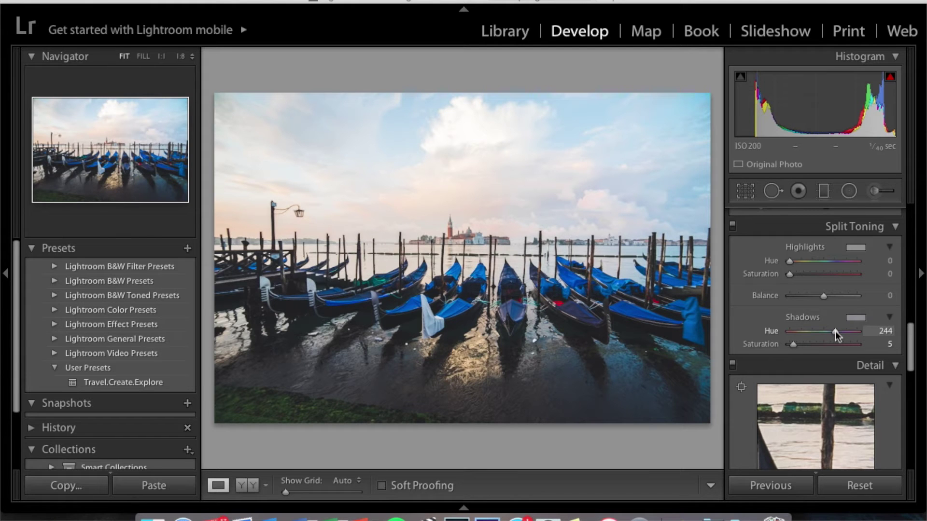
# Step: Sharpen the photo with Amount 69 and Masking 68, judging the masked edges in the mask preview
pyautogui.scroll(-1, 818, 380)
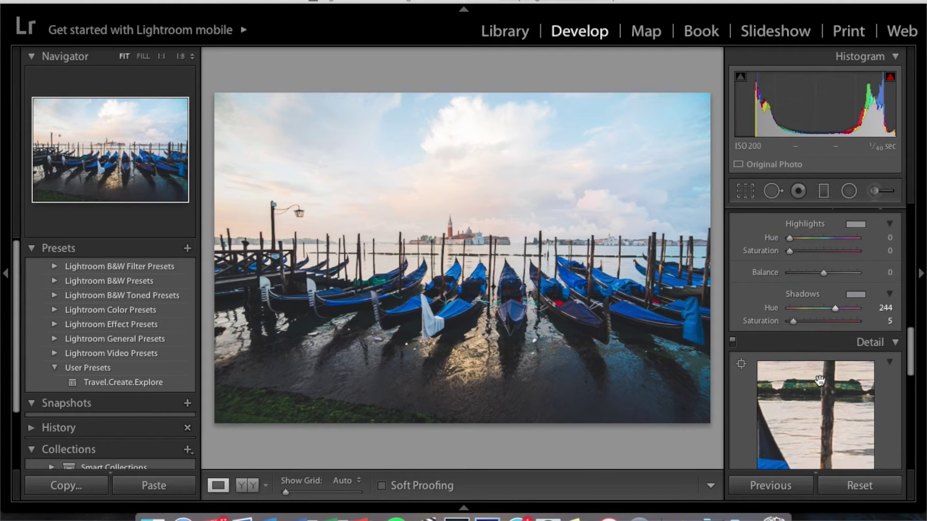
pyautogui.scroll(-5, 820, 382)
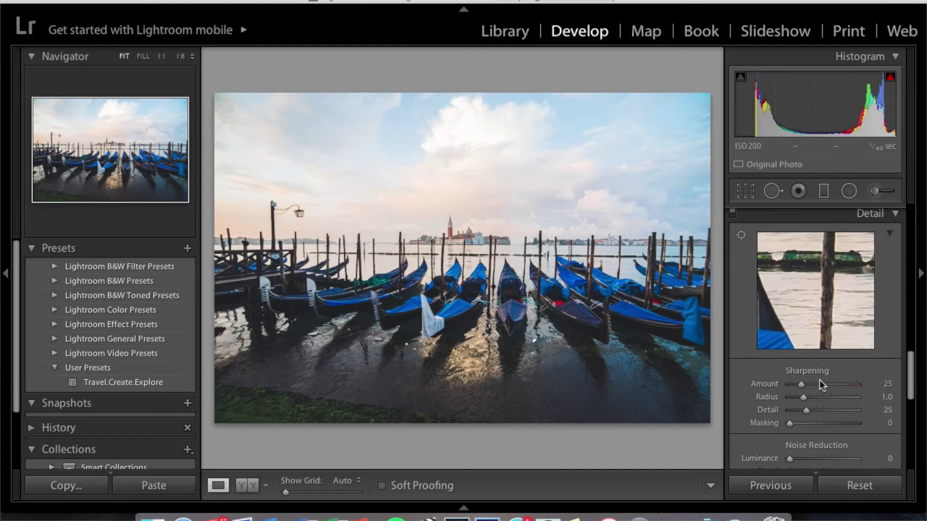
pyautogui.moveTo(801, 383); pyautogui.dragTo(822, 386)
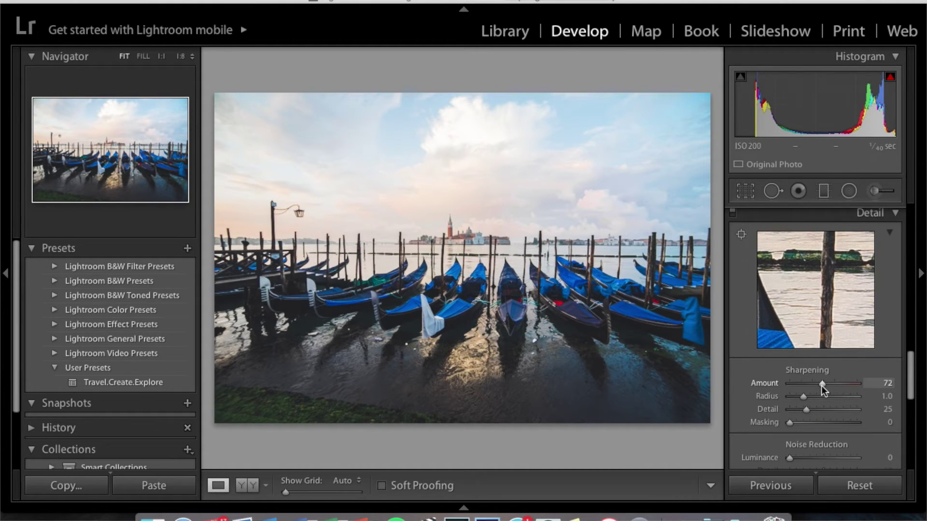
pyautogui.moveTo(821, 386); pyautogui.dragTo(819, 386)
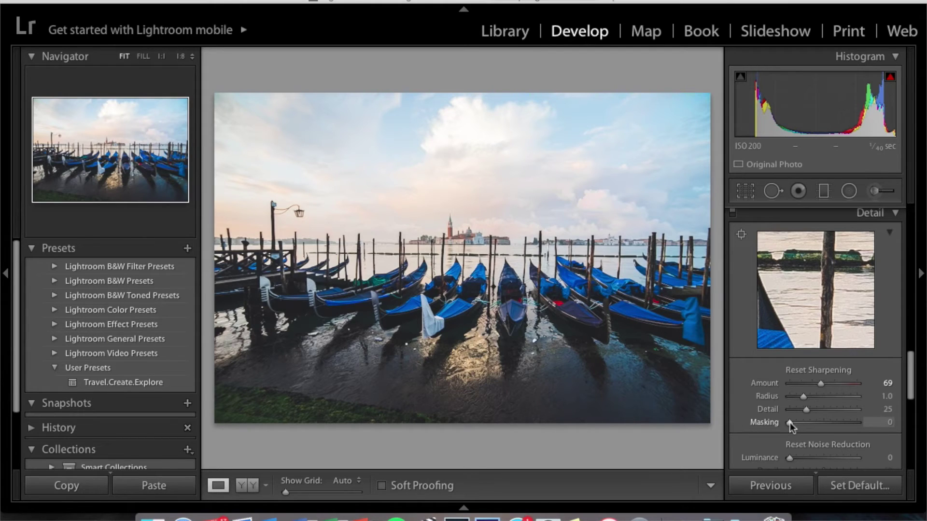
pyautogui.moveTo(790, 422); pyautogui.dragTo(835, 424)
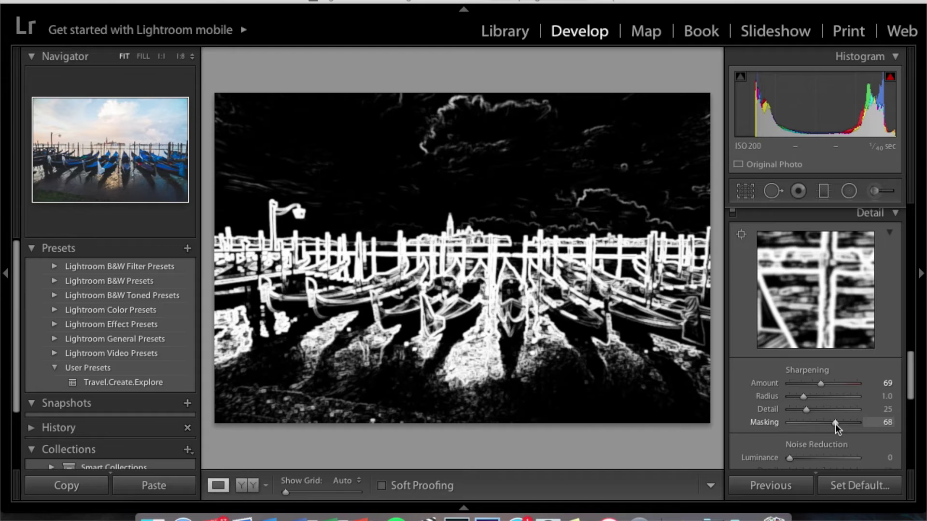
pyautogui.moveTo(835, 424); pyautogui.dragTo(835, 424)
pyautogui.scroll(-5, 835, 424)
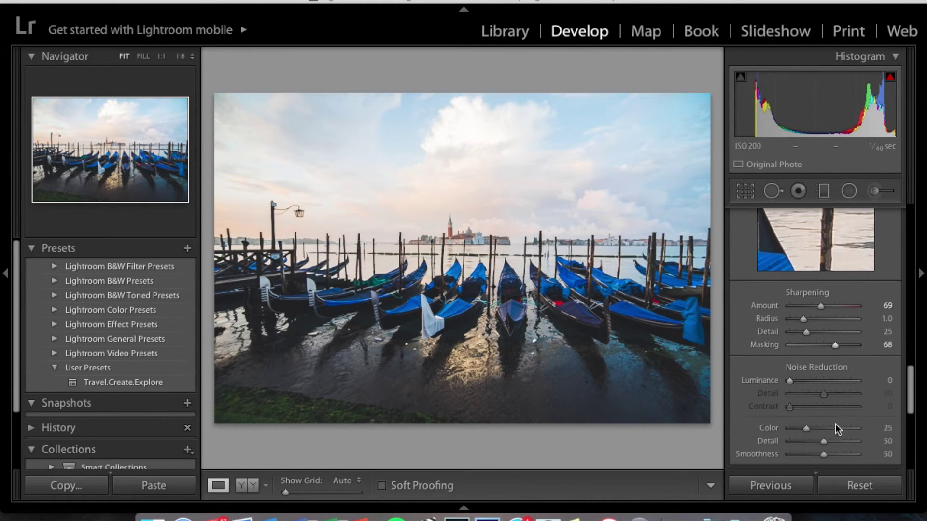
pyautogui.scroll(-4, 835, 424)
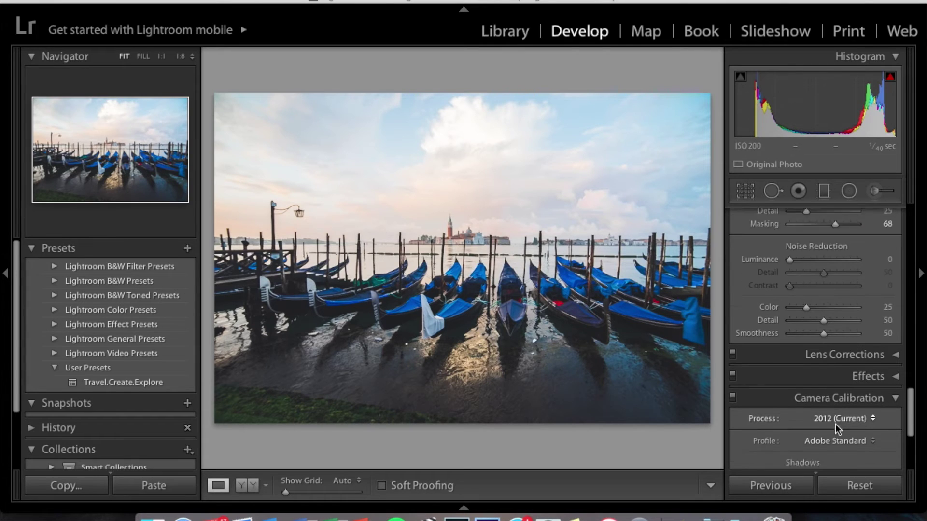
pyautogui.scroll(-1, 835, 424)
pyautogui.scroll(15, 835, 424)
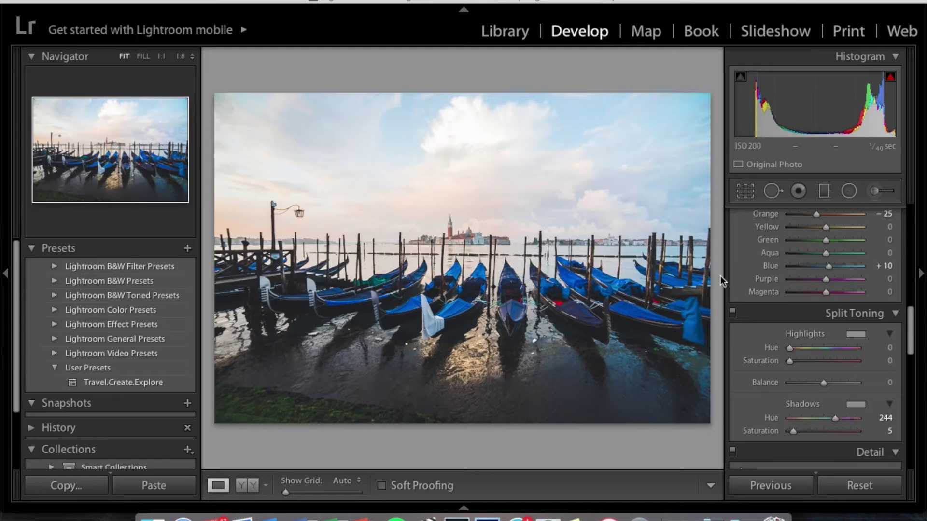
# Step: Crop the photo to a 16 x 8 aspect ratio, keeping the crop vertically centred, and apply it
pyautogui.click(746, 191)
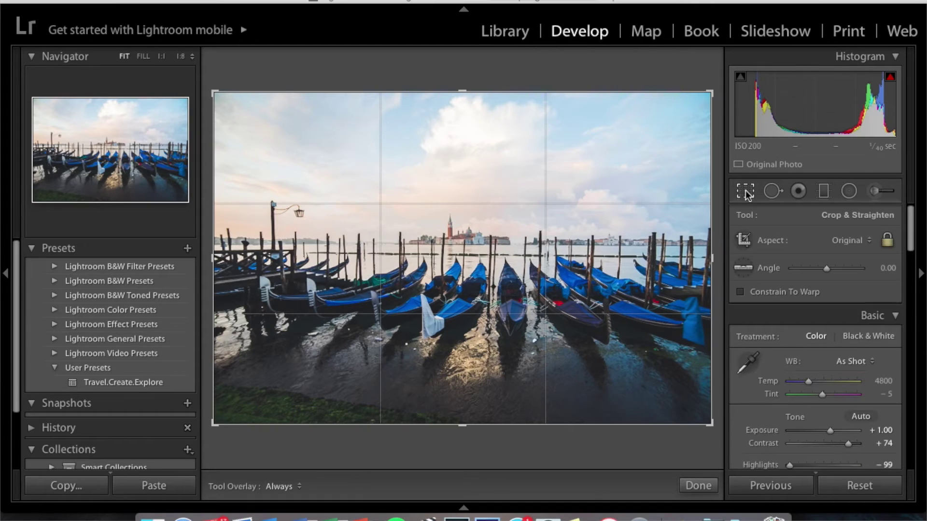
pyautogui.click(846, 242)
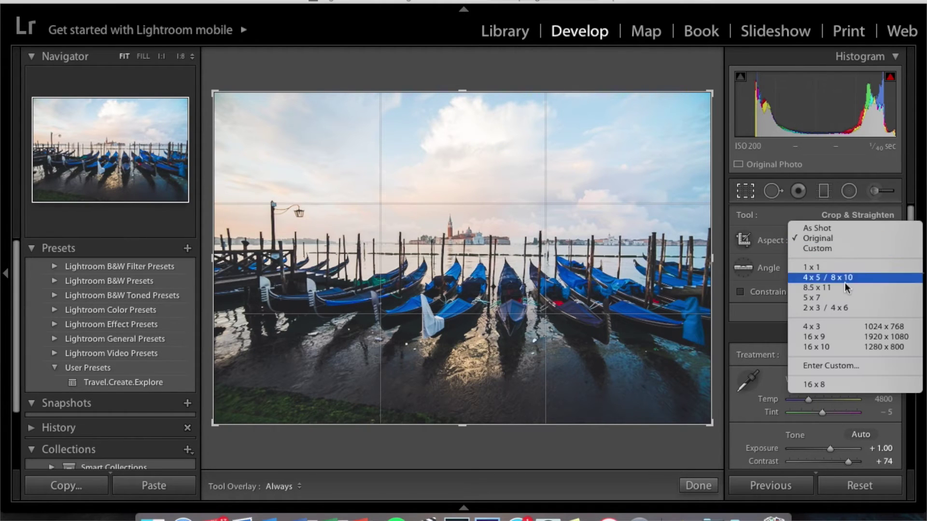
pyautogui.click(836, 385)
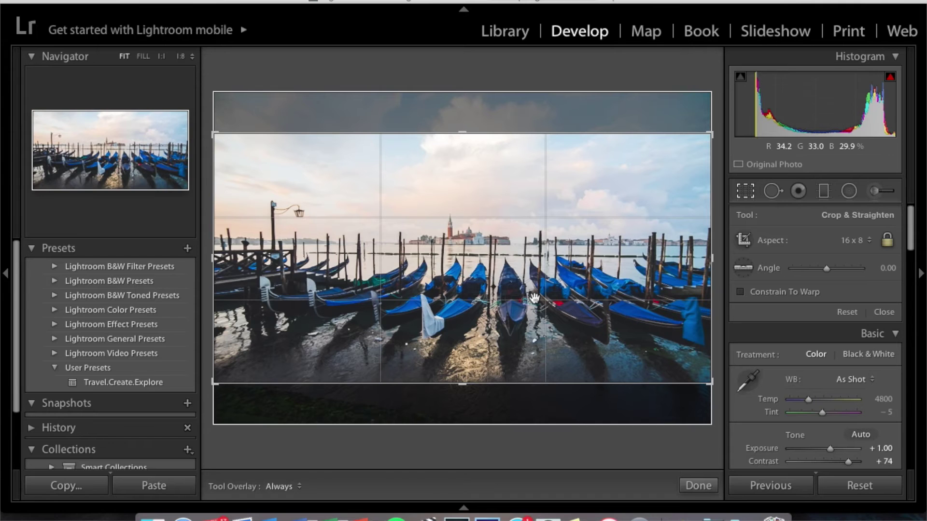
pyautogui.moveTo(535, 298); pyautogui.dragTo(534, 298)
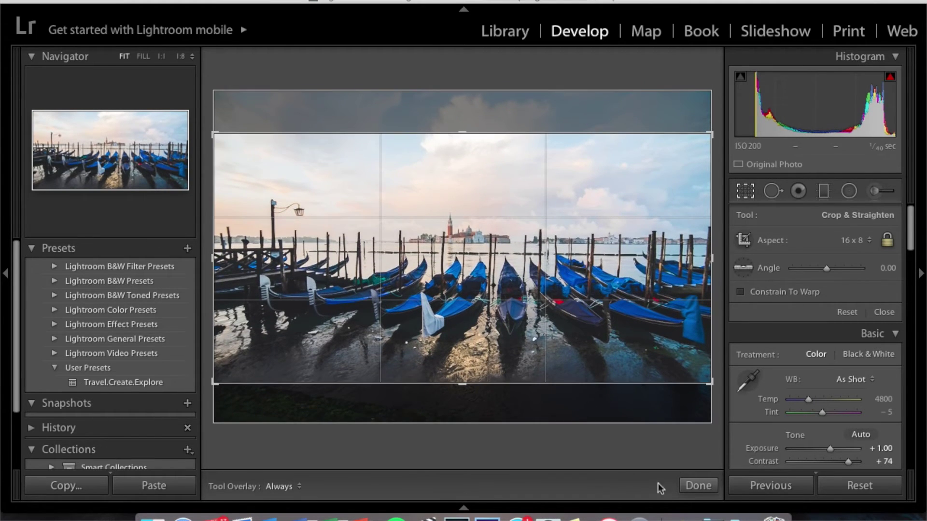
pyautogui.click(698, 486)
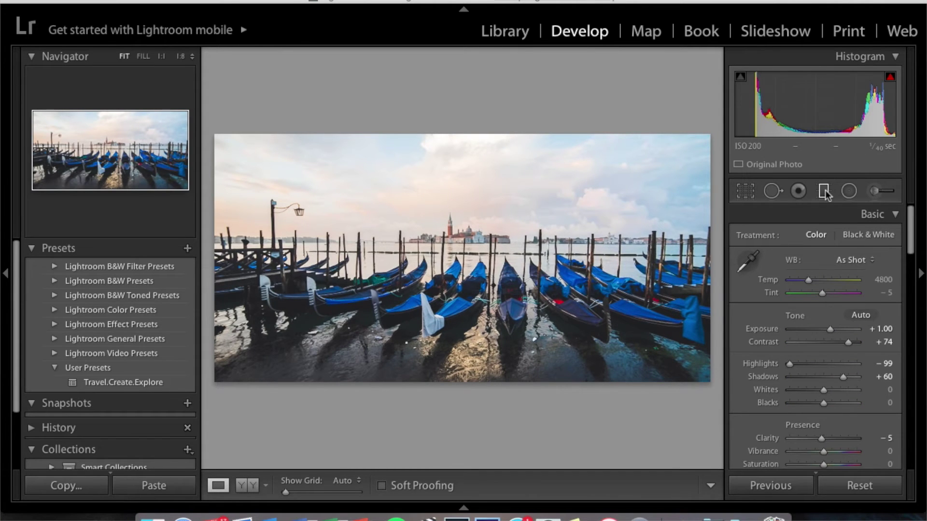
# Step: Add a Burn (Darken) graduated filter darkening the sky, widen it, centre it on the horizon and set its exposure to -0.60
pyautogui.click(824, 192)
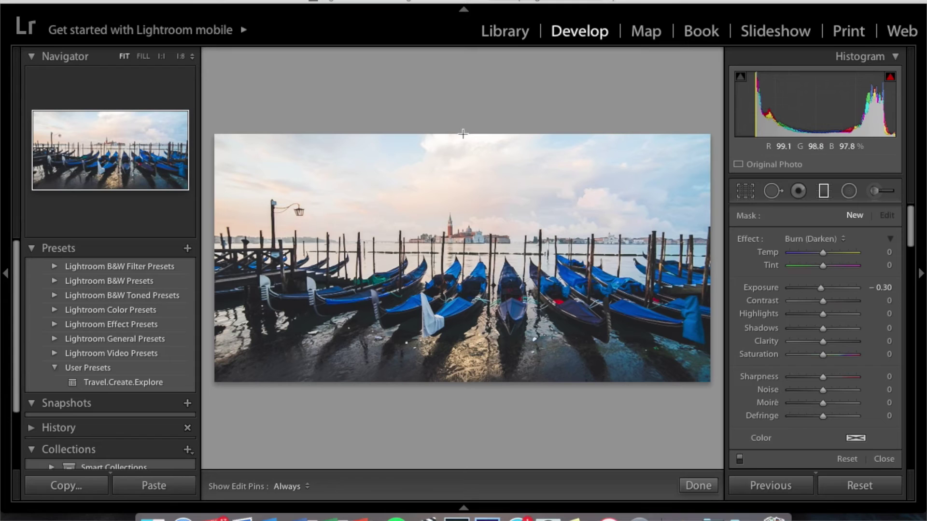
pyautogui.moveTo(458, 192); pyautogui.dragTo(459, 117)
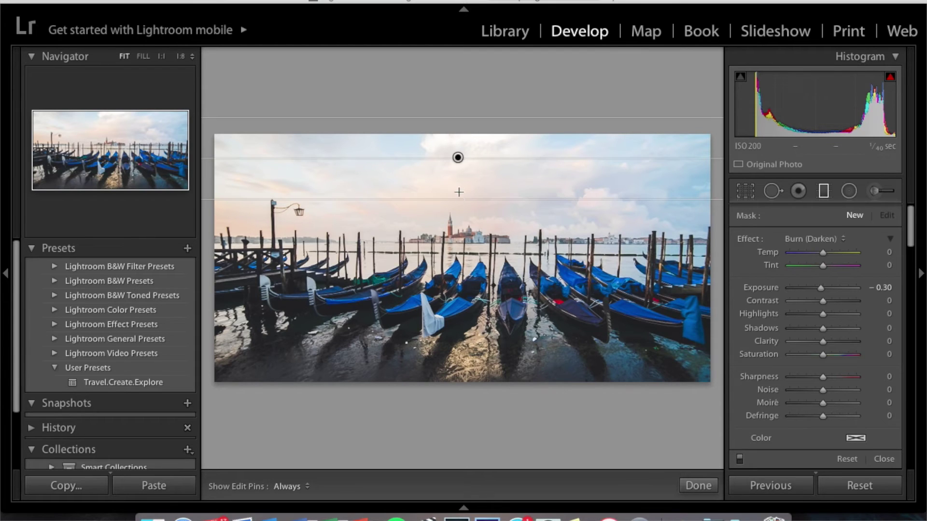
pyautogui.moveTo(459, 235); pyautogui.dragTo(458, 247)
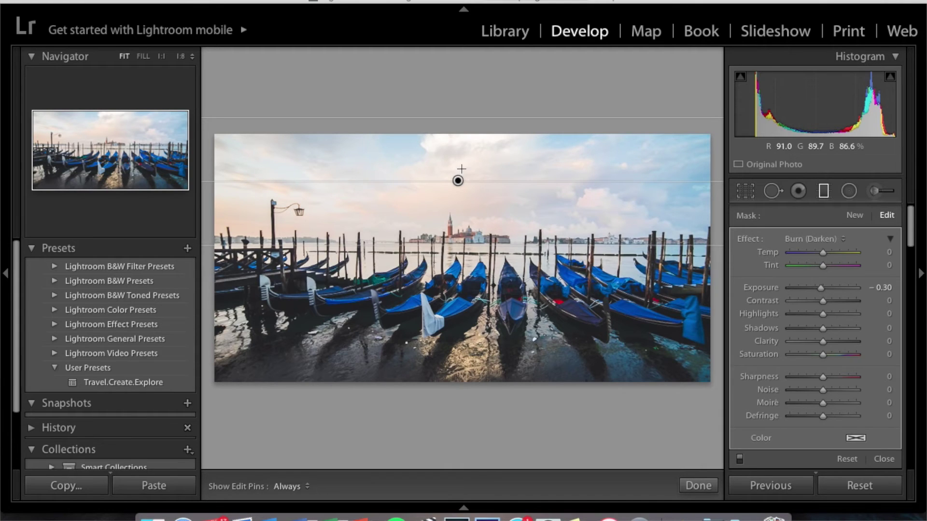
pyautogui.moveTo(458, 182); pyautogui.dragTo(458, 234)
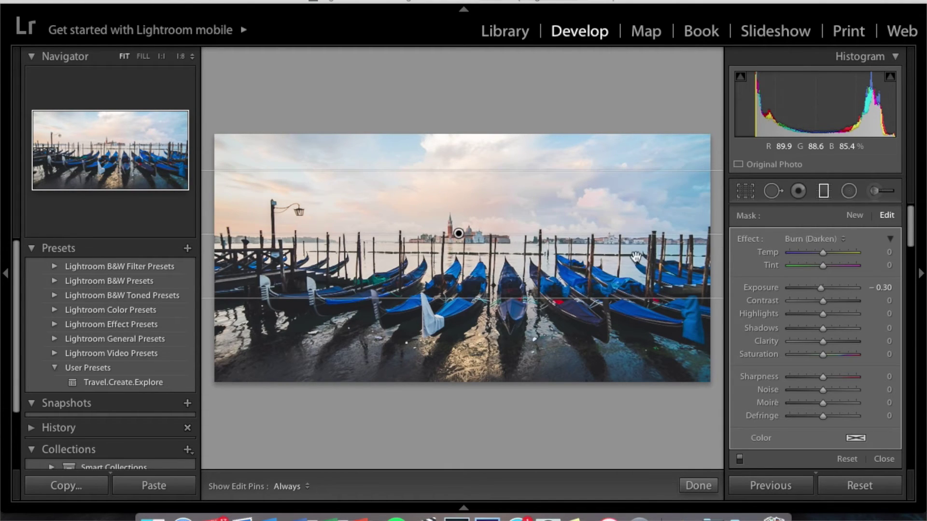
pyautogui.scroll(-3, 821, 291)
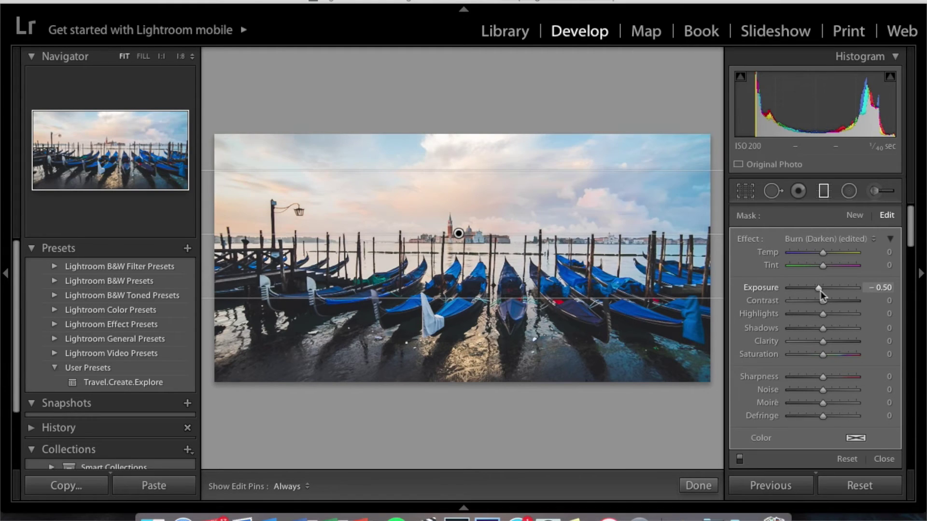
pyautogui.scroll(-1, 821, 290)
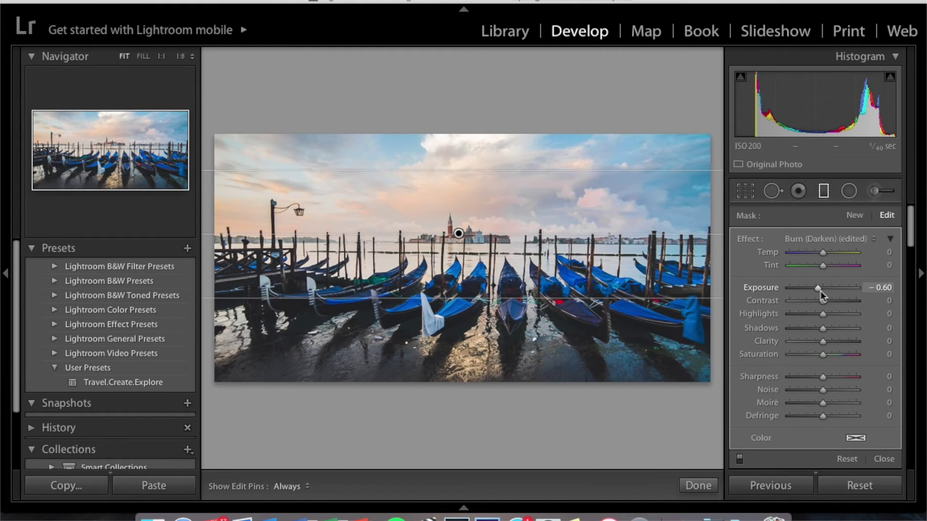
# Step: Shift the graduated filter's centre slightly below the horizon, settle its exposure at -0.60 and finish the filter edit
pyautogui.scroll(-1, 821, 290)
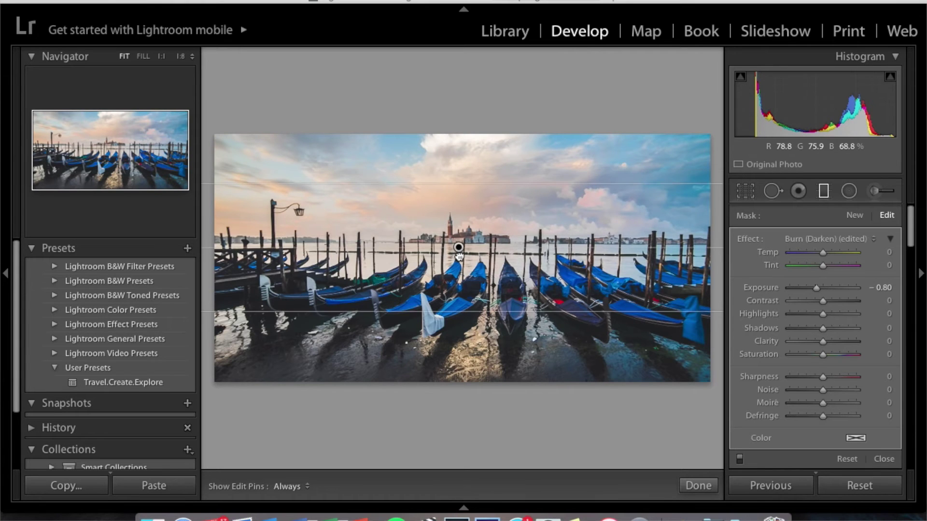
pyautogui.moveTo(459, 235); pyautogui.dragTo(459, 255)
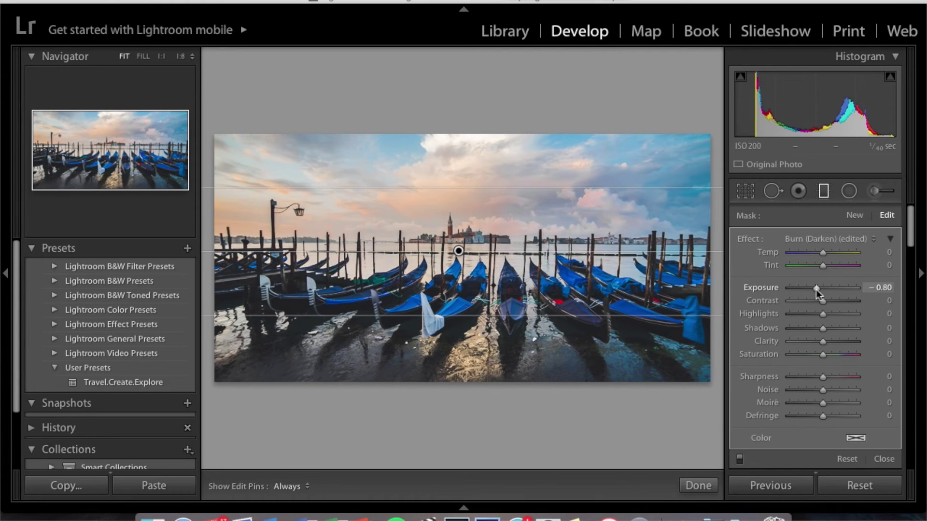
pyautogui.scroll(1, 817, 292)
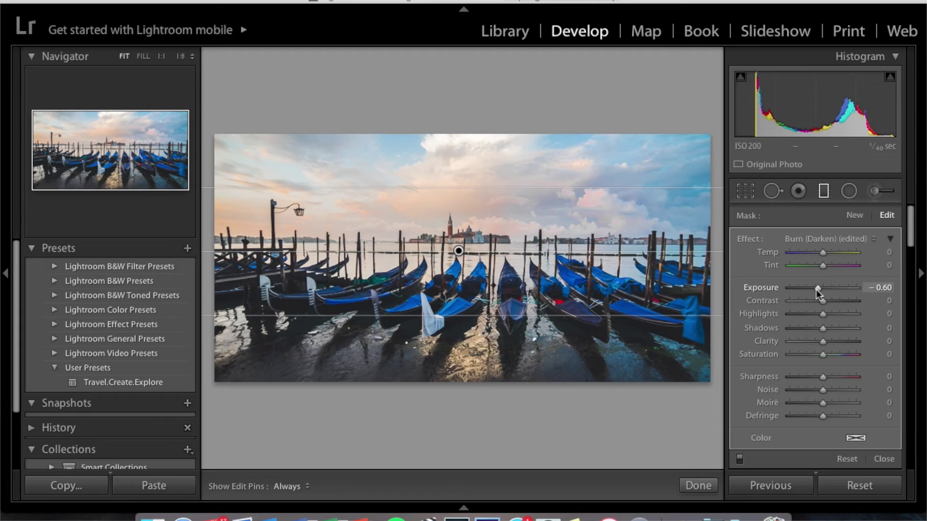
pyautogui.scroll(-1, 818, 292)
pyautogui.scroll(1, 818, 293)
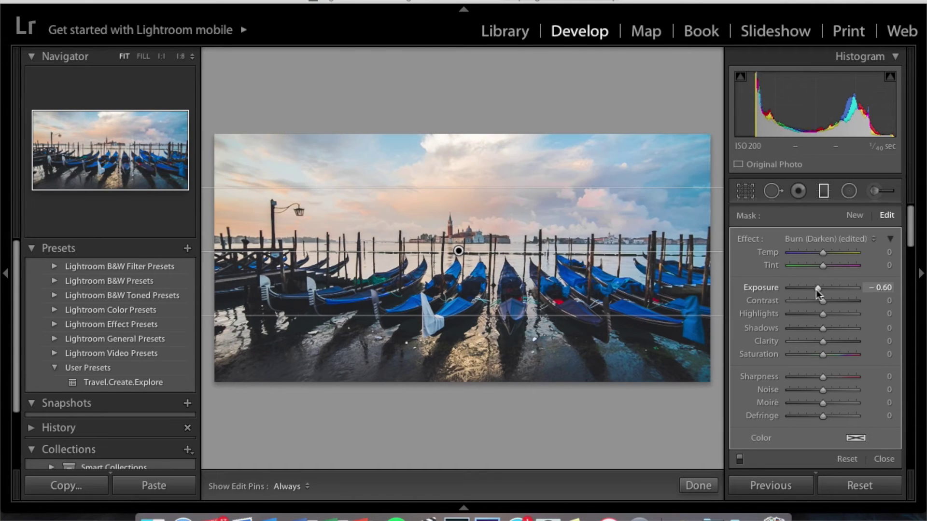
pyautogui.click(698, 486)
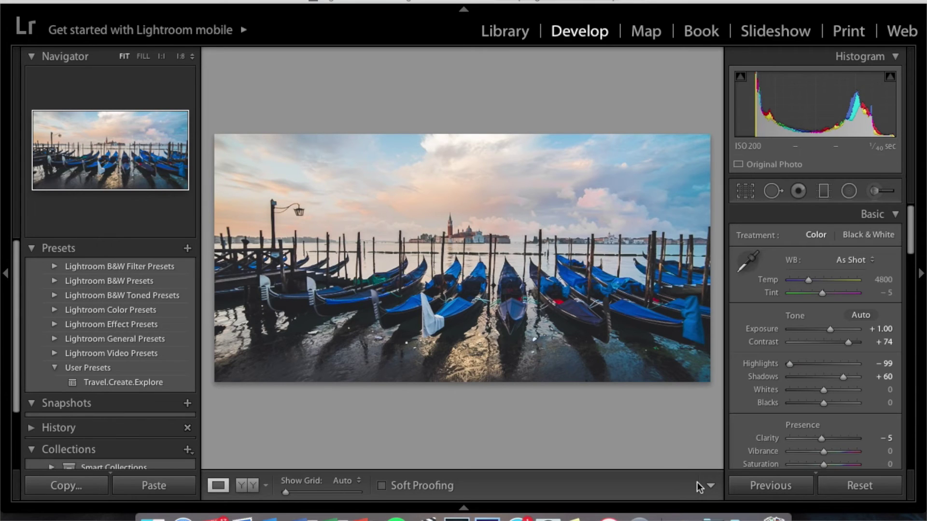
# Step: Compare the photo with the graduated filter switched off and on, leaving it enabled and closing the filter tool
pyautogui.click(824, 197)
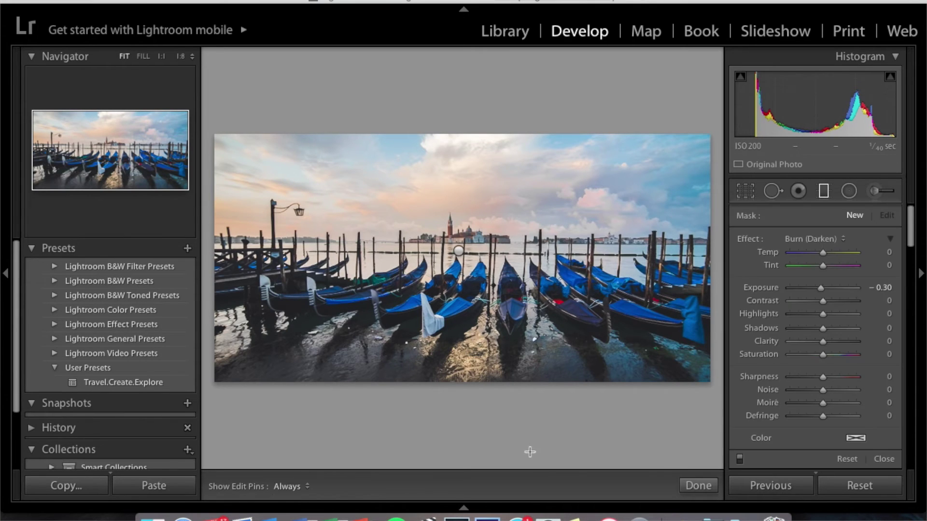
pyautogui.click(740, 458)
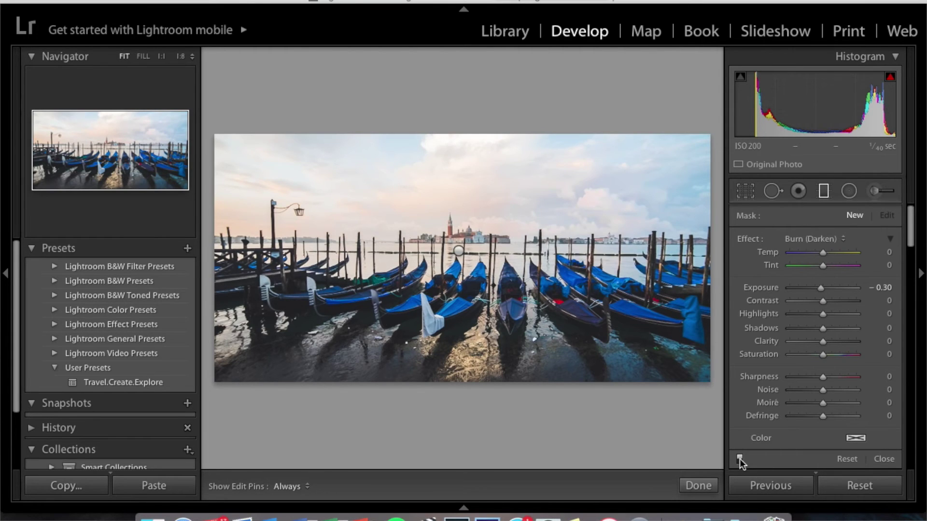
pyautogui.click(740, 459)
pyautogui.click(740, 459)
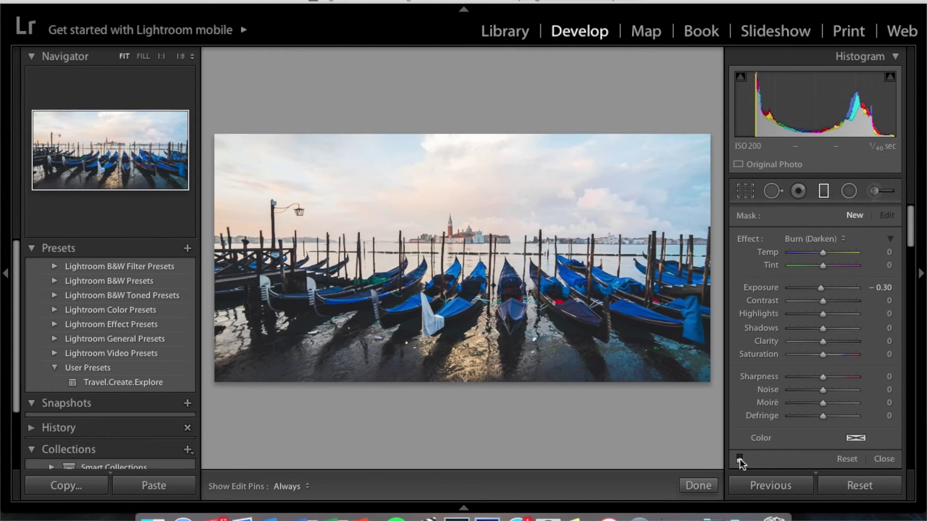
pyautogui.click(740, 459)
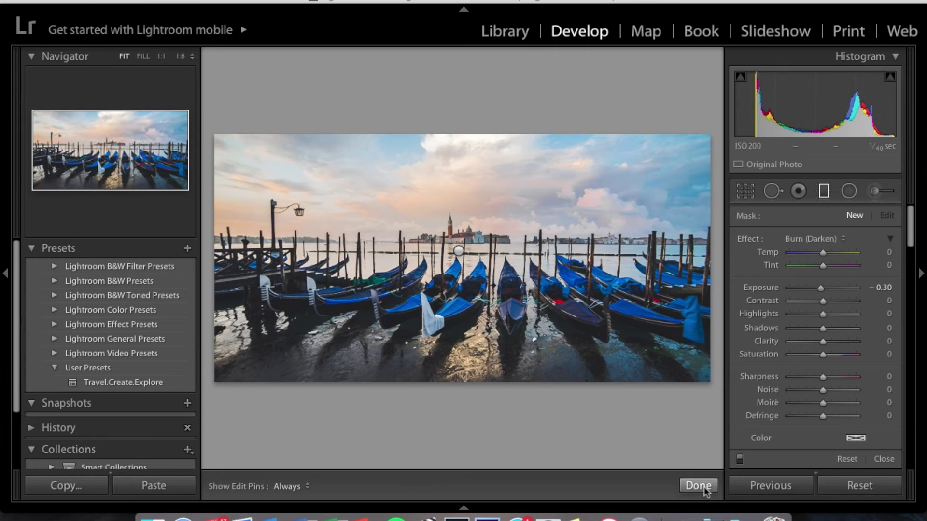
pyautogui.click(698, 486)
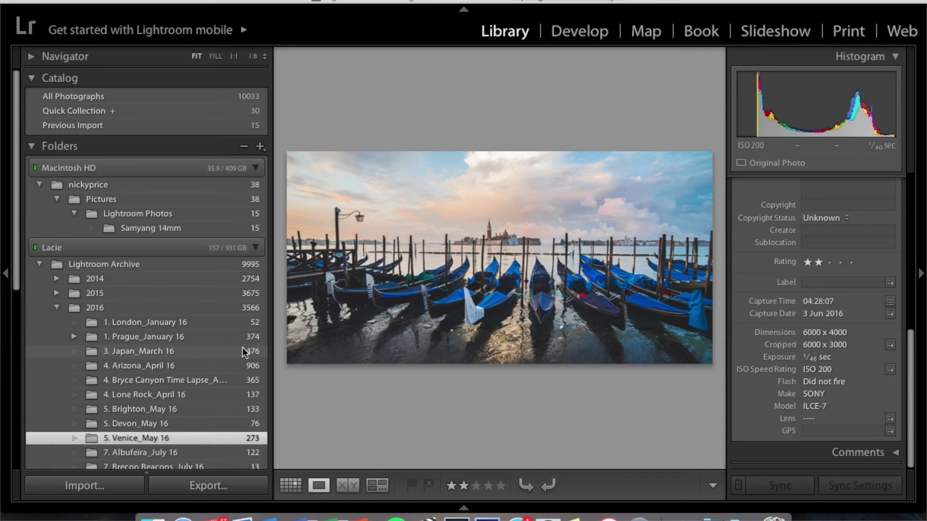
# Step: Open the export settings for the edited photo, load the Instagram user preset and review its naming, file, sizing and sharpening options
pyautogui.click(194, 487)
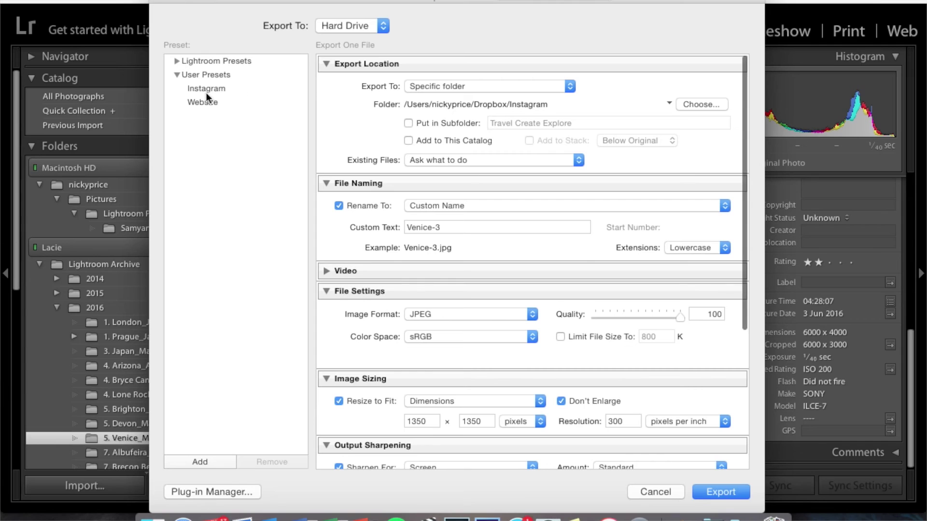
pyautogui.click(218, 90)
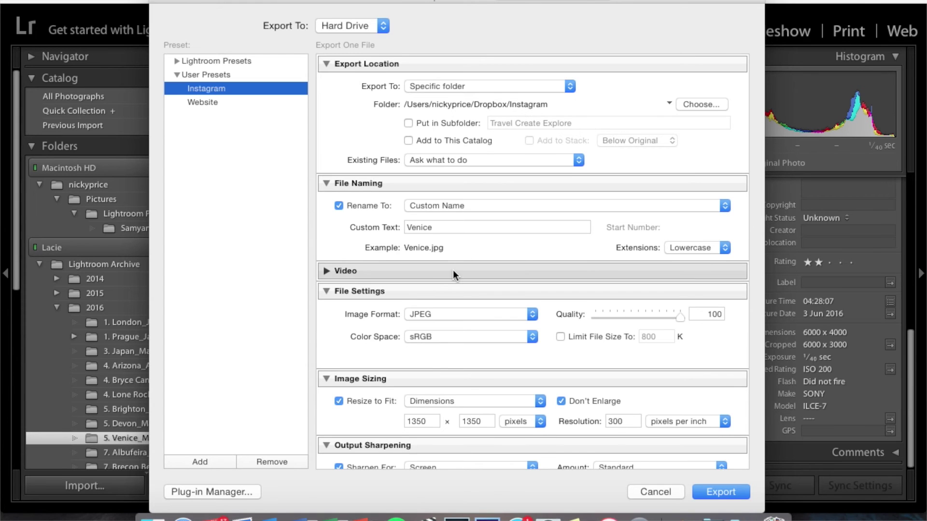
pyautogui.scroll(-3, 453, 270)
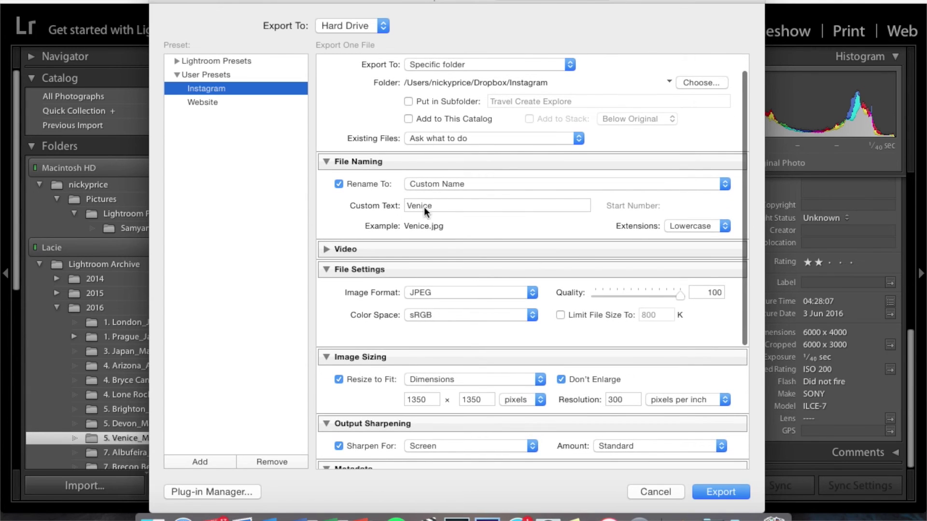
pyautogui.scroll(-5, 430, 207)
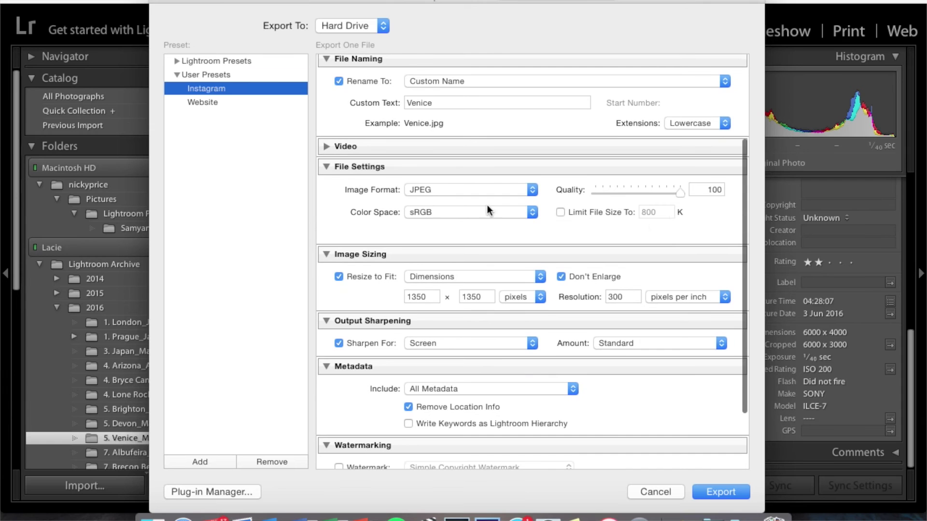